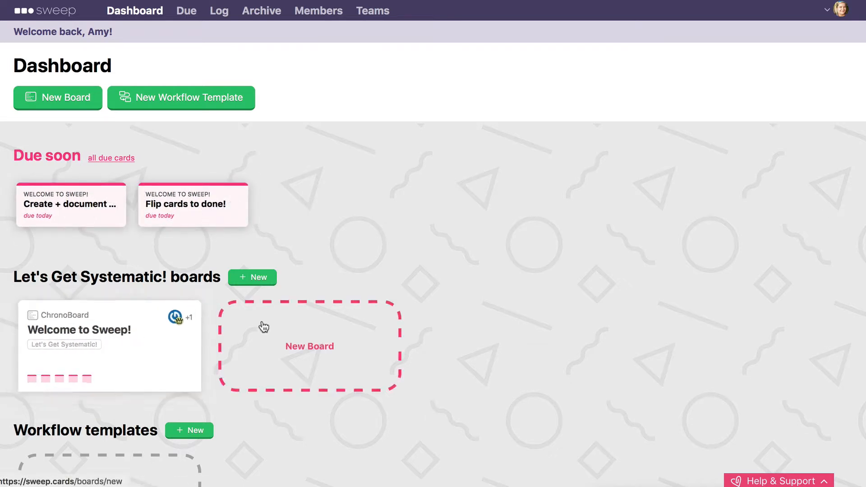
Step: Open the "Welcome to Sweep!" board and look over its once and daily card sections
{"action": "scroll", "coordinate": [475, 338], "scroll_direction": "down", "scroll_amount": 3}
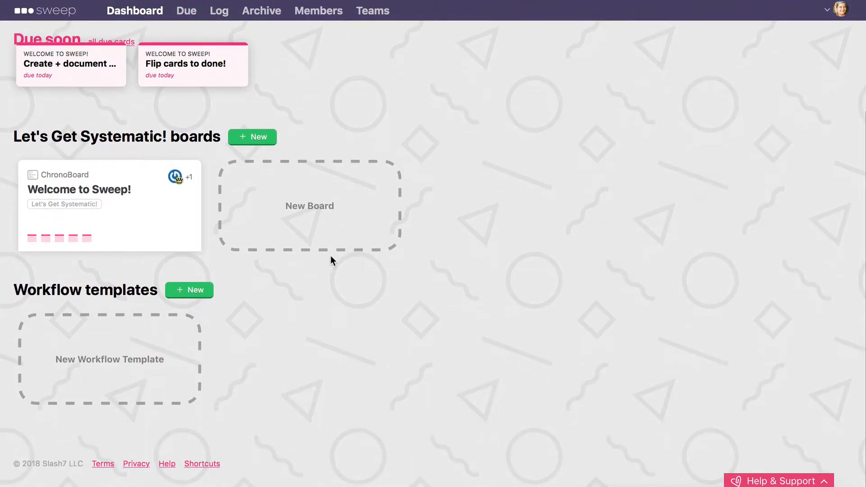
{"action": "left_click", "coordinate": [73, 192]}
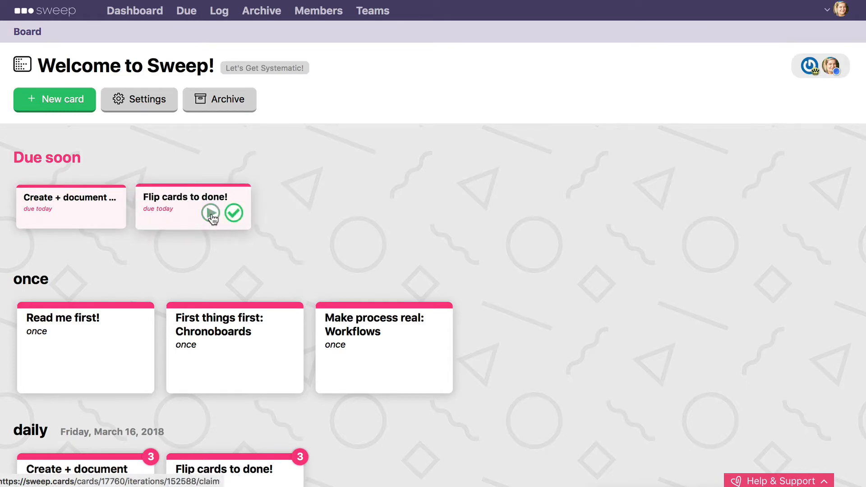
{"action": "scroll", "coordinate": [531, 217], "scroll_direction": "down", "scroll_amount": 3}
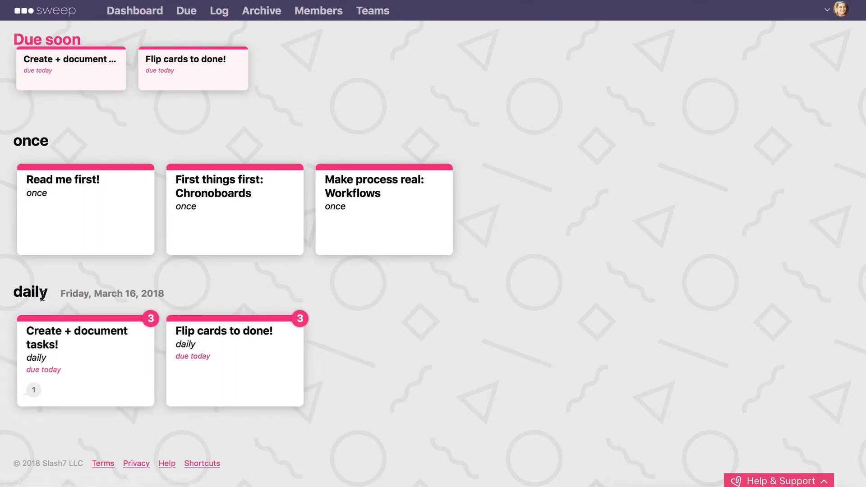
{"action": "left_click_drag", "start_coordinate": [14, 292], "coordinate": [173, 293]}
{"action": "left_click", "coordinate": [173, 292]}
{"action": "mouse_move", "coordinate": [155, 321]}
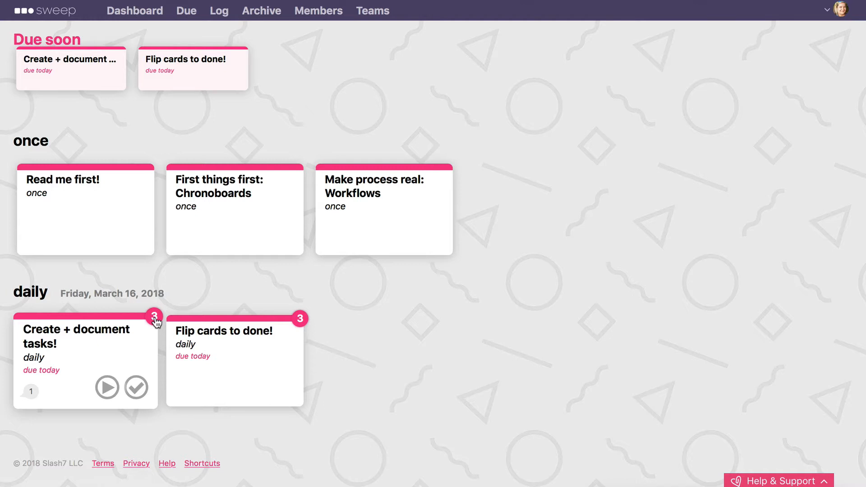
Step: Complete the "Read me first!" card with the comment "I wrote it, don't need to read it!"
{"action": "mouse_move", "coordinate": [51, 182]}
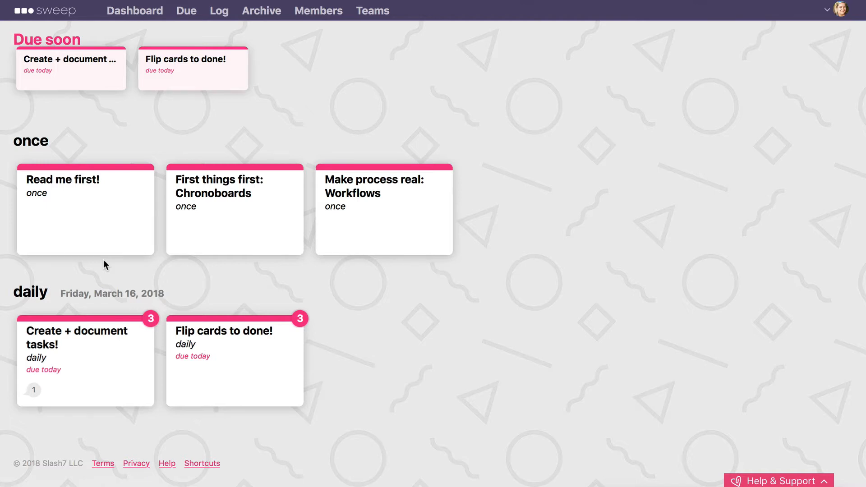
{"action": "mouse_move", "coordinate": [66, 197]}
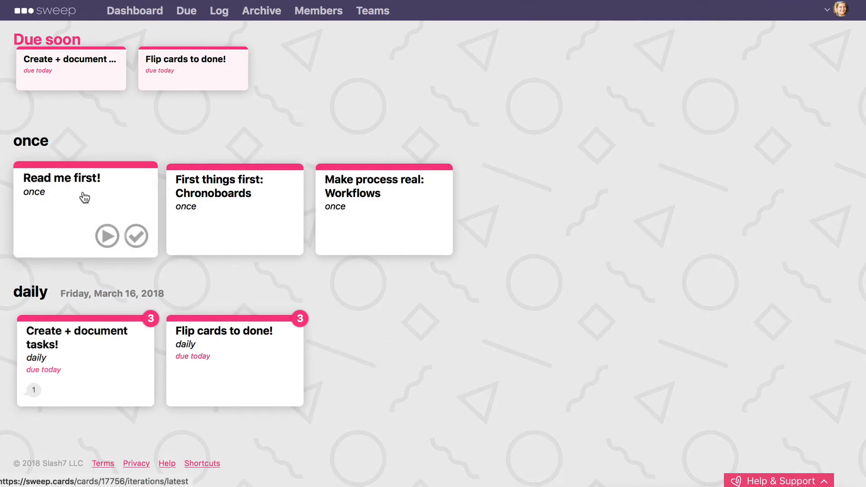
{"action": "left_click", "coordinate": [84, 197]}
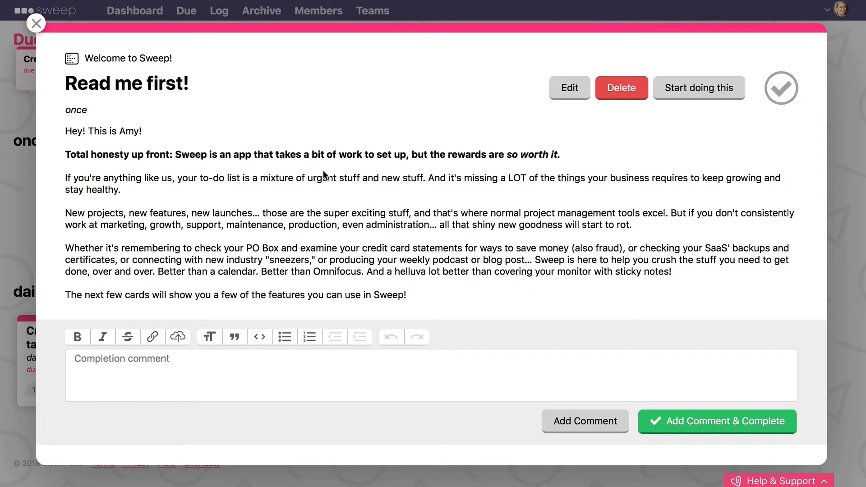
{"action": "left_click", "coordinate": [197, 359]}
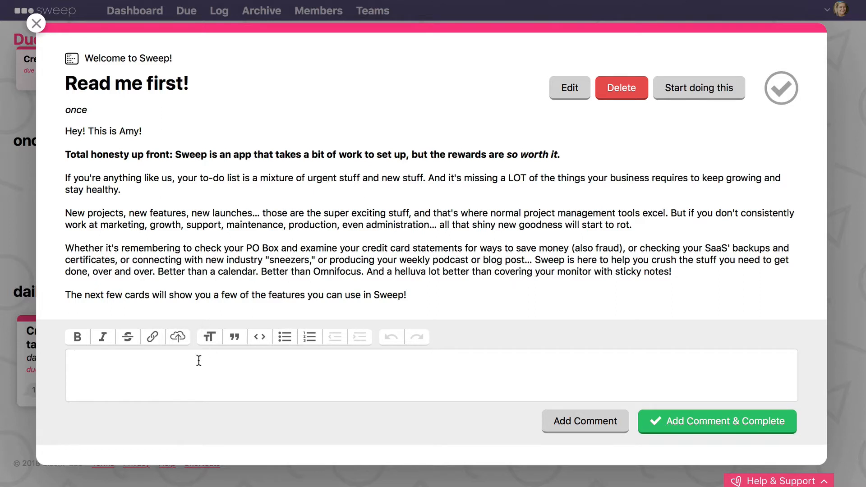
{"action": "type", "text": "I wrote it, don't need to read it!"}
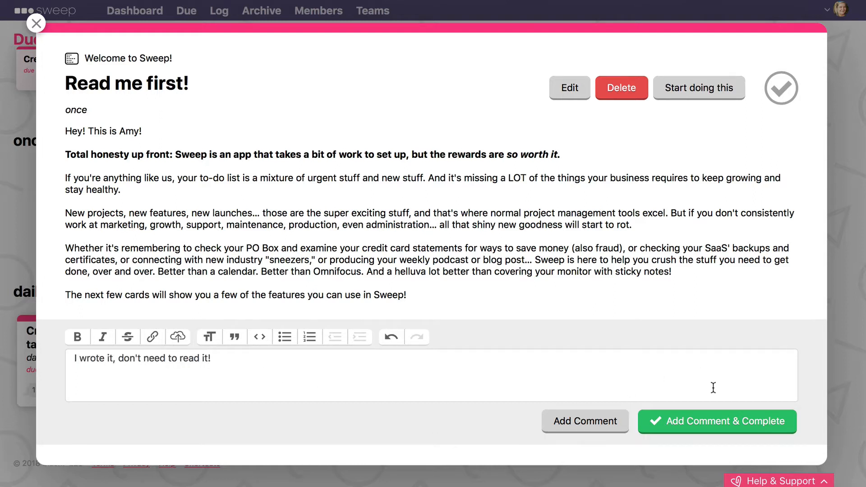
{"action": "left_click", "coordinate": [674, 424]}
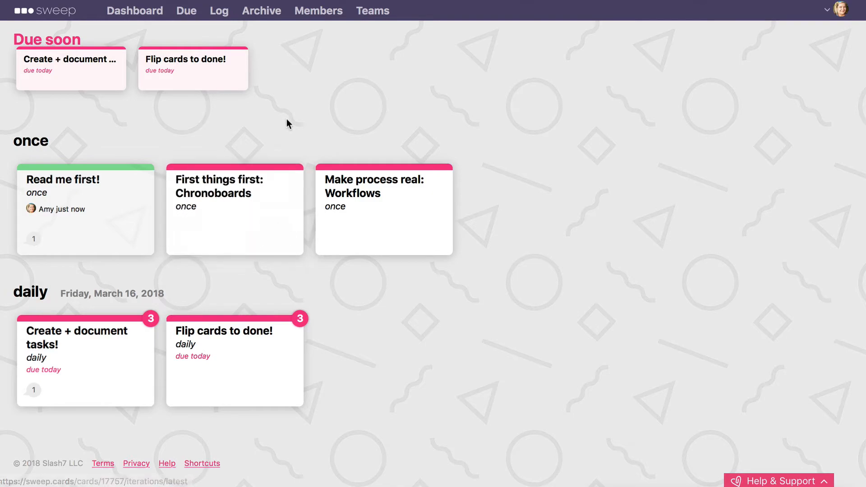
Step: Read through the "First things first: Chronoboards" card and mark it as completed
{"action": "mouse_move", "coordinate": [266, 180]}
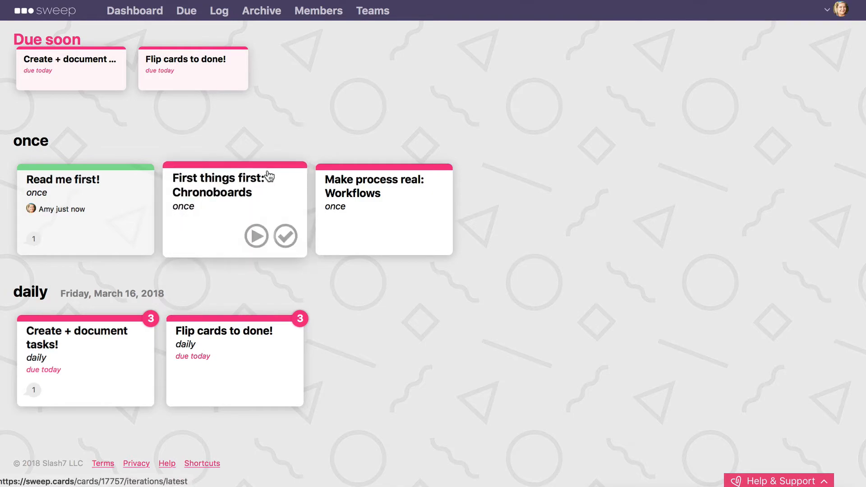
{"action": "left_click", "coordinate": [225, 199]}
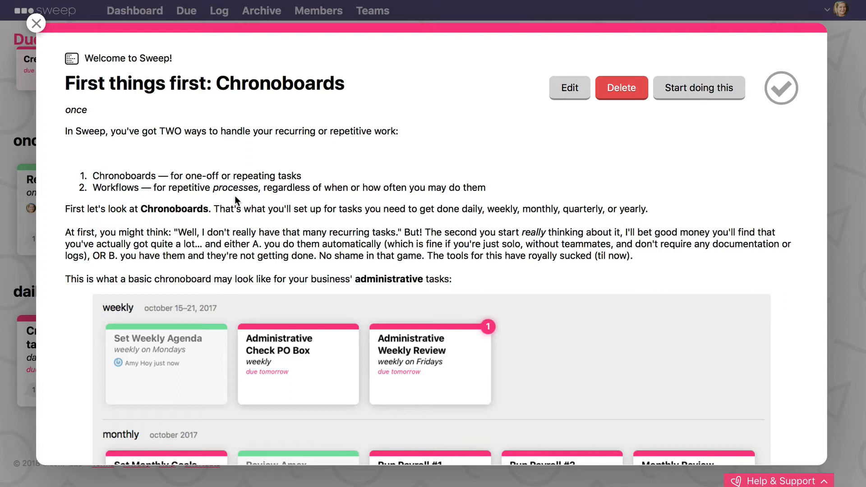
{"action": "left_click_drag", "start_coordinate": [68, 170], "coordinate": [68, 204]}
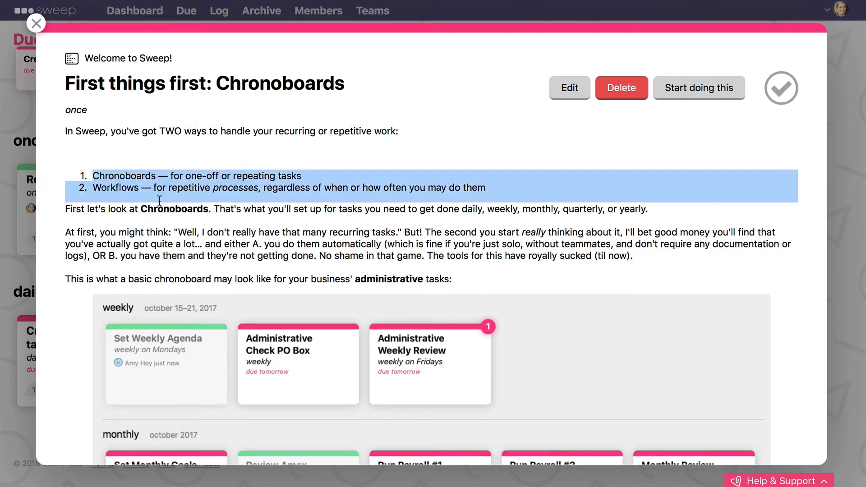
{"action": "left_click", "coordinate": [168, 209]}
{"action": "triple_click", "coordinate": [169, 208]}
{"action": "left_click", "coordinate": [339, 233]}
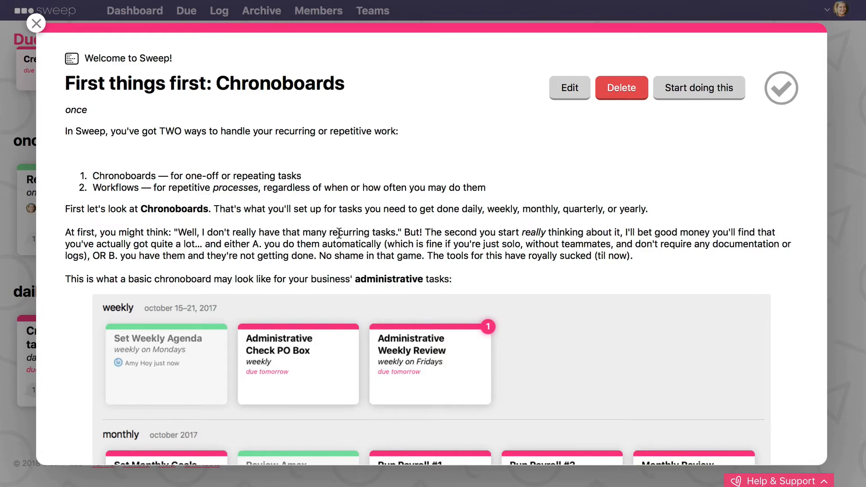
{"action": "scroll", "coordinate": [415, 230], "scroll_direction": "down", "scroll_amount": 15}
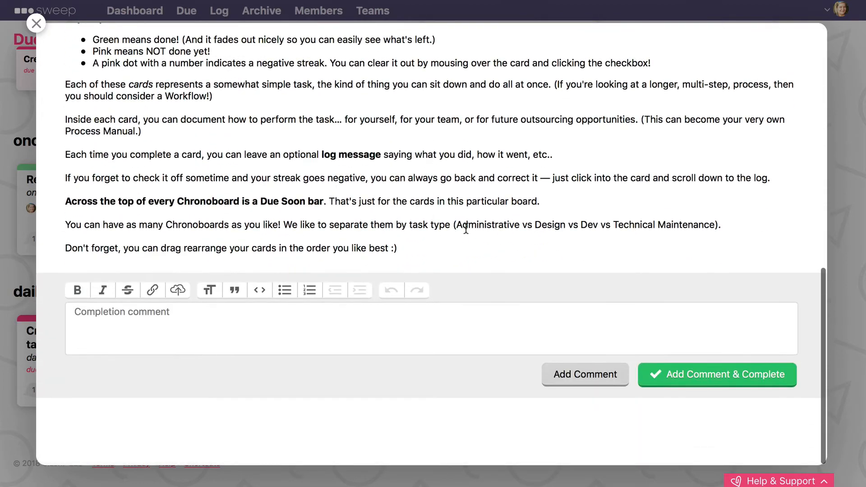
{"action": "scroll", "coordinate": [544, 221], "scroll_direction": "up", "scroll_amount": 15}
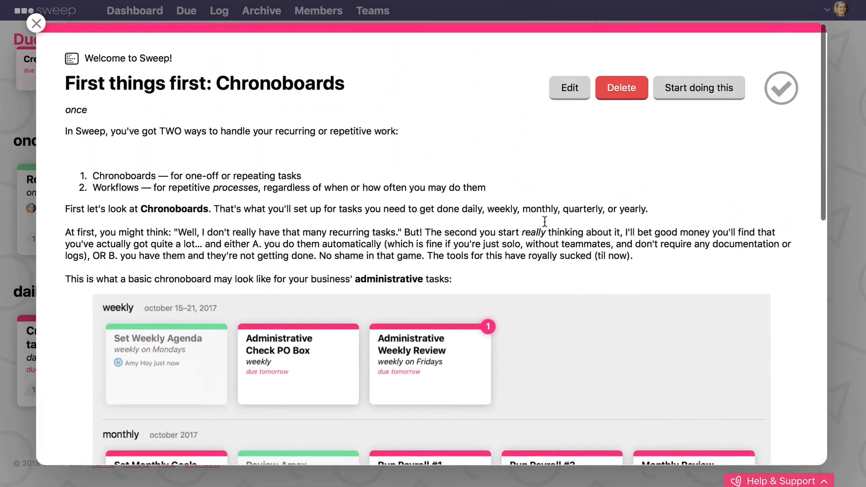
{"action": "left_click", "coordinate": [782, 100]}
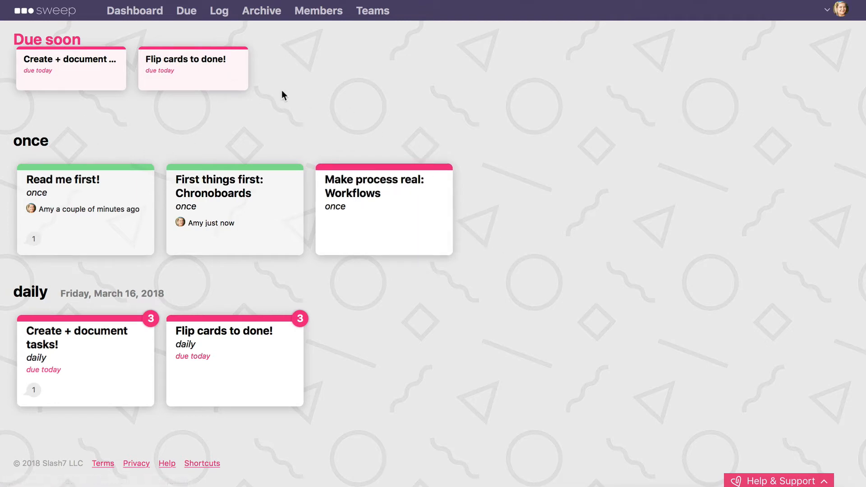
Step: Mark the "Make process real: Workflows" card as completed directly from the board
{"action": "mouse_move", "coordinate": [419, 229]}
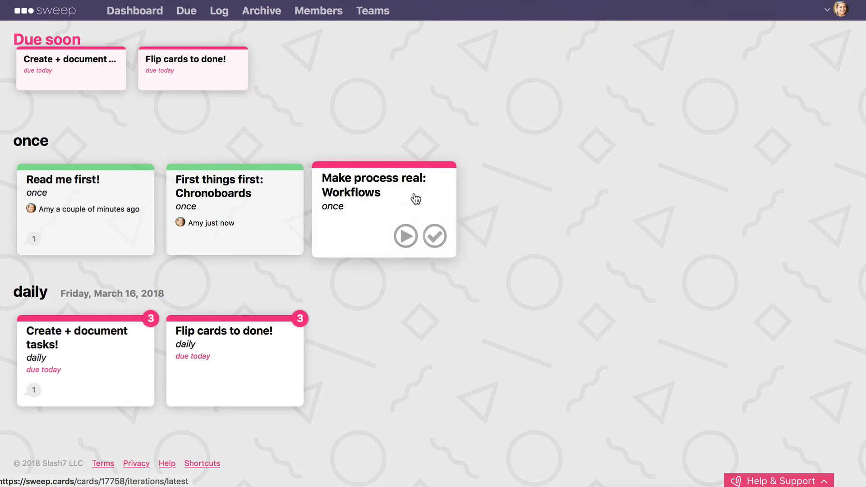
{"action": "left_click", "coordinate": [443, 239]}
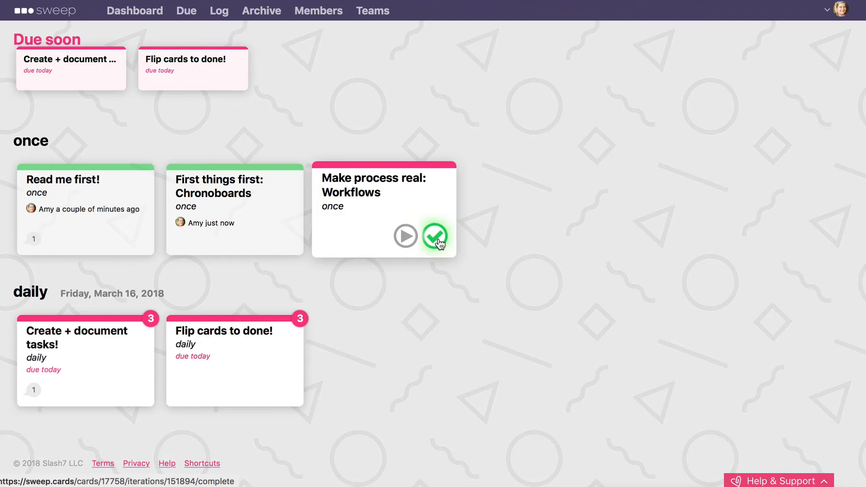
{"action": "left_click", "coordinate": [437, 240]}
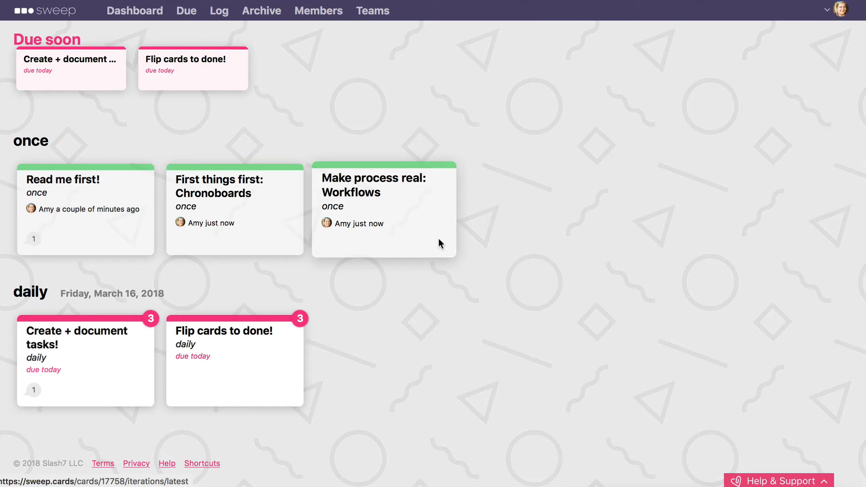
Step: Start doing the daily "Create + document tasks!" card and check its entry under Due soon
{"action": "mouse_move", "coordinate": [80, 87]}
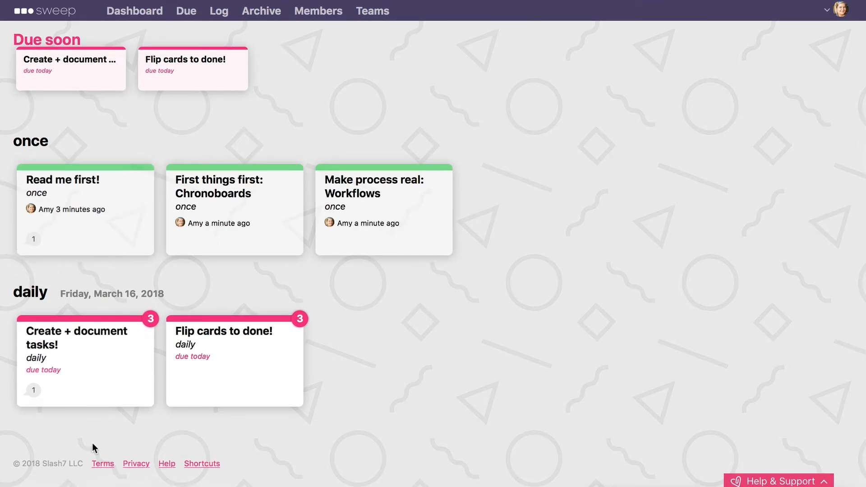
{"action": "mouse_move", "coordinate": [71, 339]}
{"action": "mouse_move", "coordinate": [93, 374]}
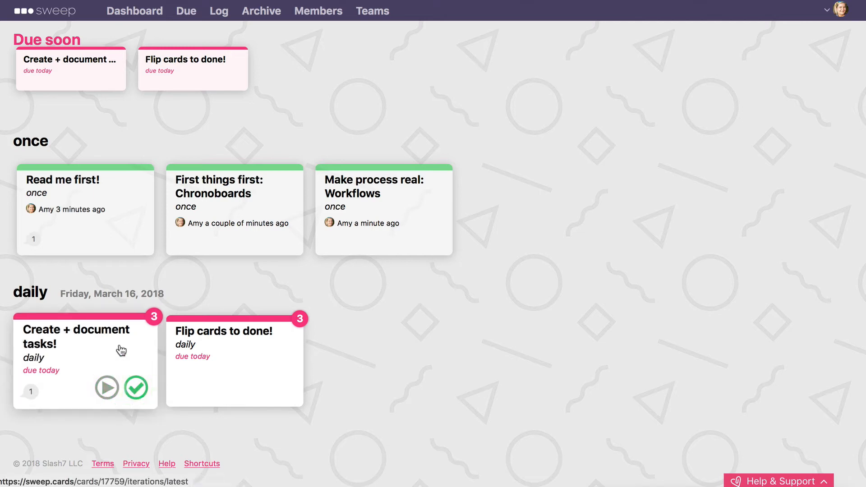
{"action": "left_click", "coordinate": [106, 393]}
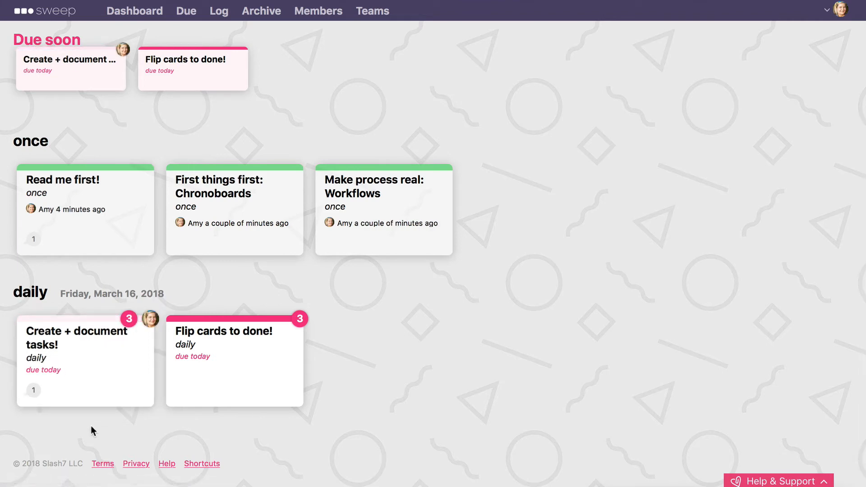
{"action": "scroll", "coordinate": [91, 425], "scroll_direction": "up", "scroll_amount": 2}
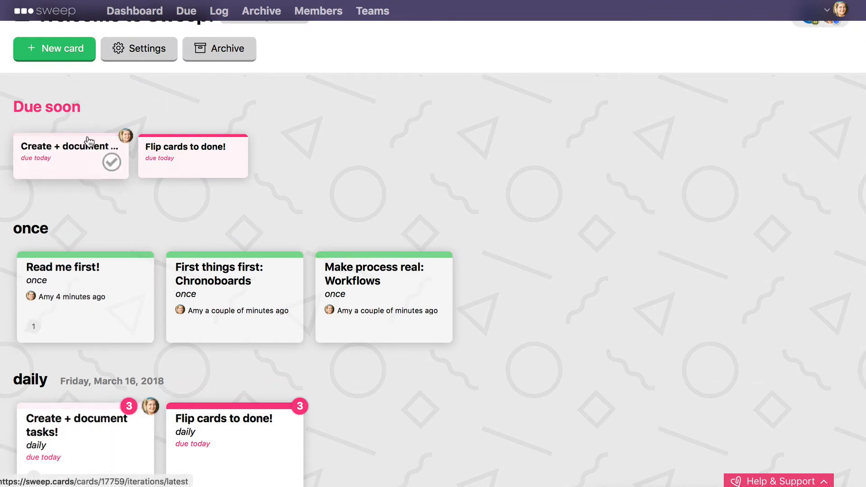
{"action": "mouse_move", "coordinate": [125, 138]}
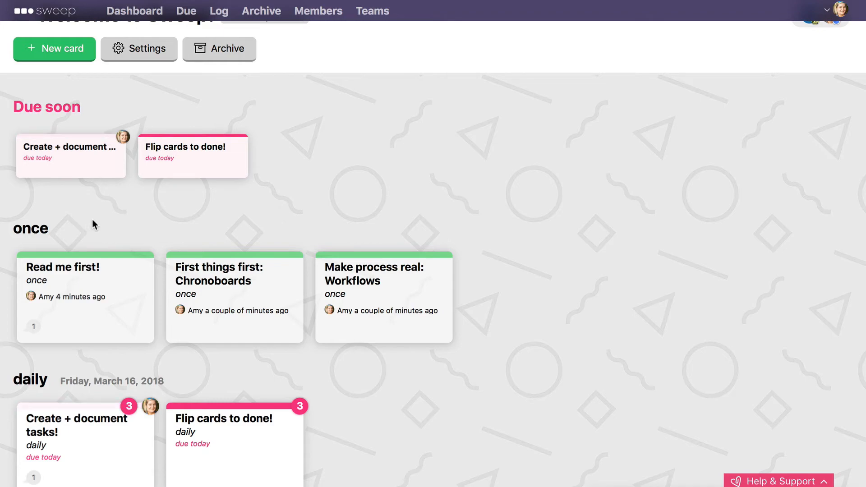
Step: Mark the Wednesday, March 14, 2018 entry of the "Flip cards to done!" card as completed
{"action": "scroll", "coordinate": [92, 219], "scroll_direction": "down", "scroll_amount": 3}
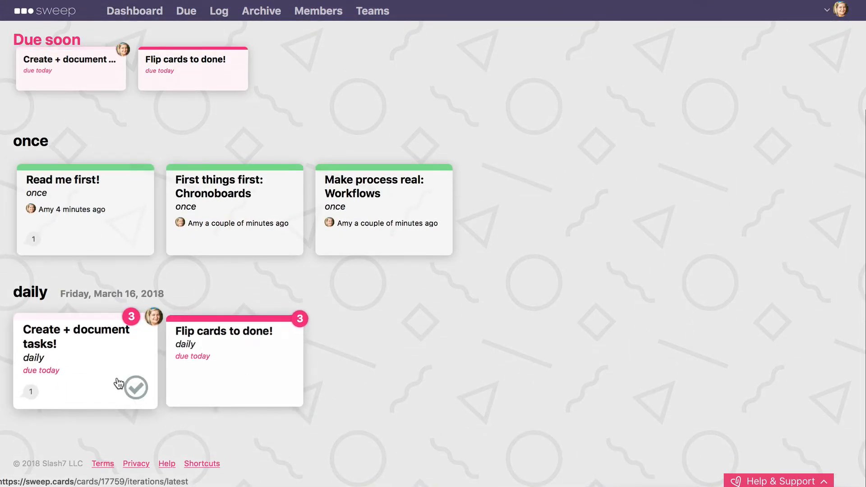
{"action": "left_click", "coordinate": [270, 348]}
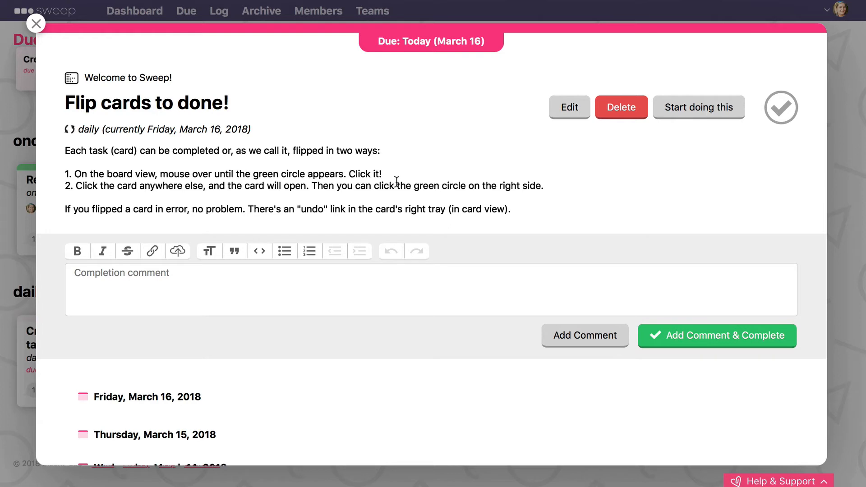
{"action": "scroll", "coordinate": [397, 181], "scroll_direction": "down", "scroll_amount": 2}
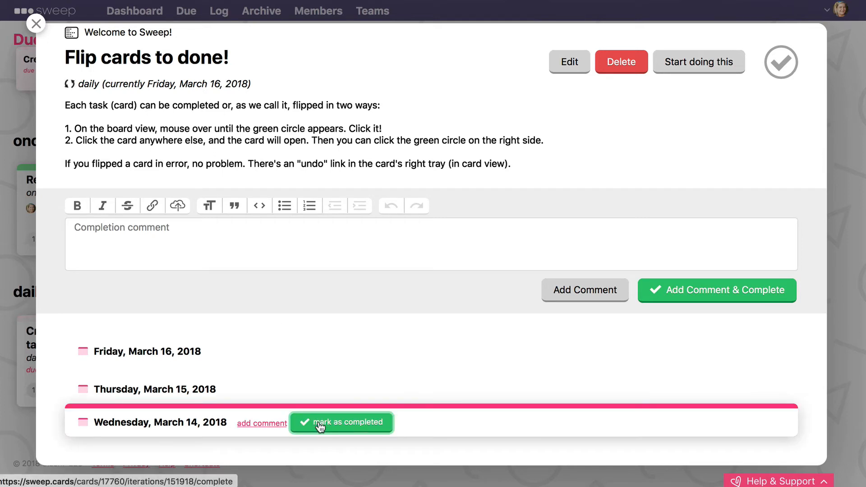
{"action": "left_click", "coordinate": [318, 422]}
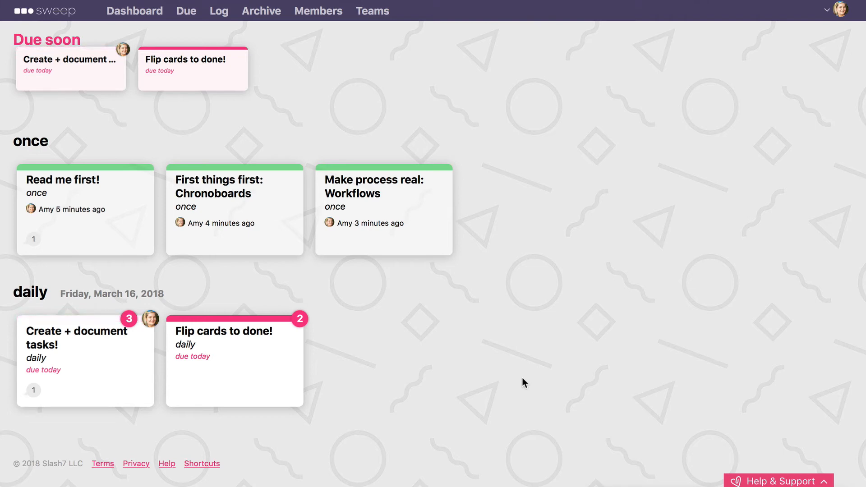
Step: Mark the Thursday, March 15, 2018 entry of the "Flip cards to done!" card as completed
{"action": "mouse_move", "coordinate": [303, 321]}
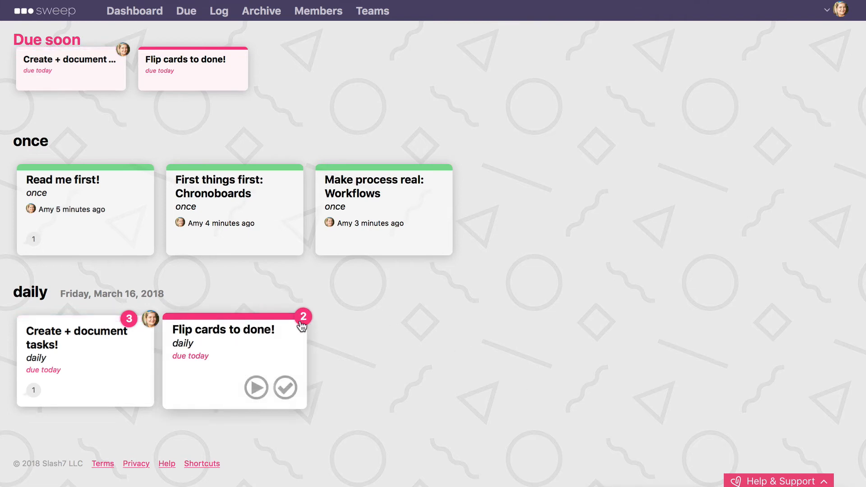
{"action": "left_click", "coordinate": [249, 351]}
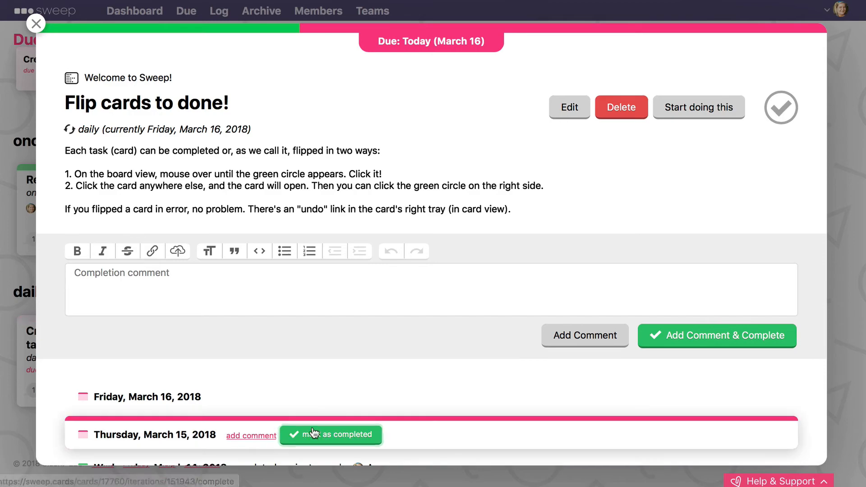
{"action": "left_click", "coordinate": [331, 436]}
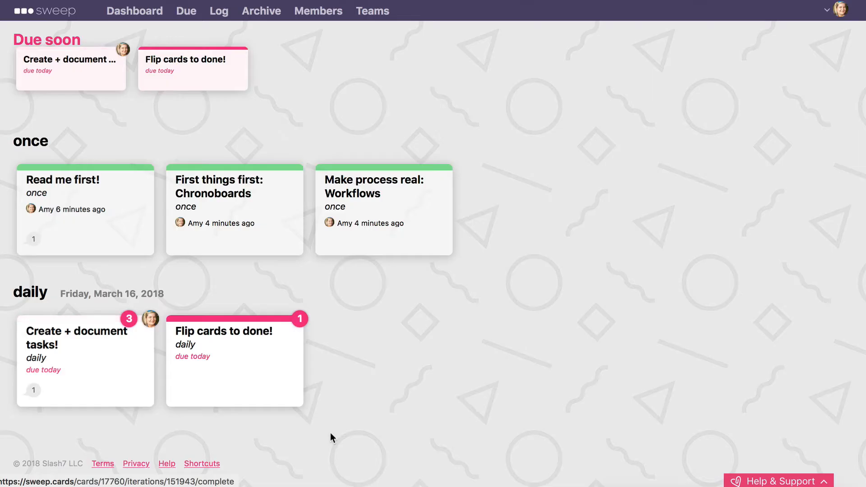
Step: Open the daily "Flip cards to done!" card for editing and look over its form down to the due dates preview
{"action": "mouse_move", "coordinate": [263, 372]}
{"action": "left_click", "coordinate": [266, 349]}
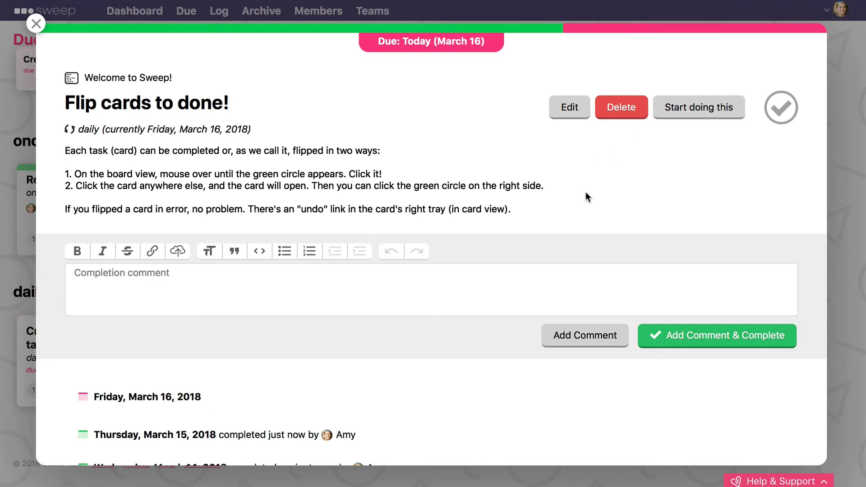
{"action": "left_click", "coordinate": [576, 115]}
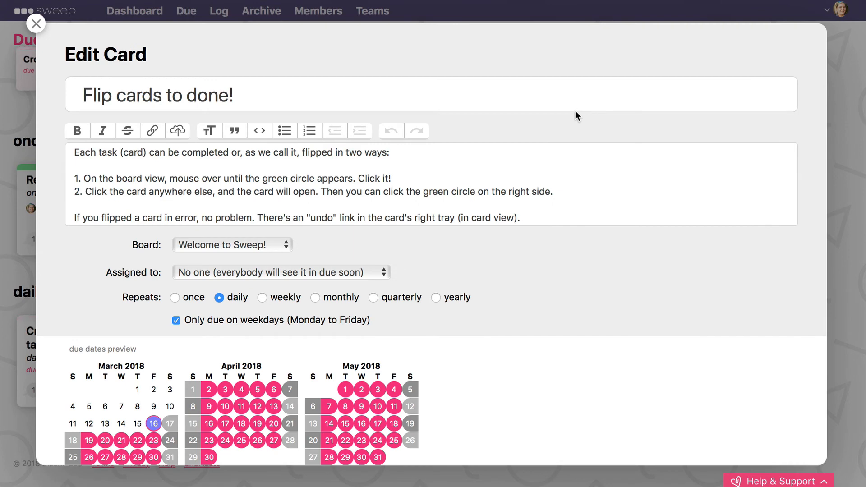
{"action": "scroll", "coordinate": [570, 298], "scroll_direction": "down", "scroll_amount": 3}
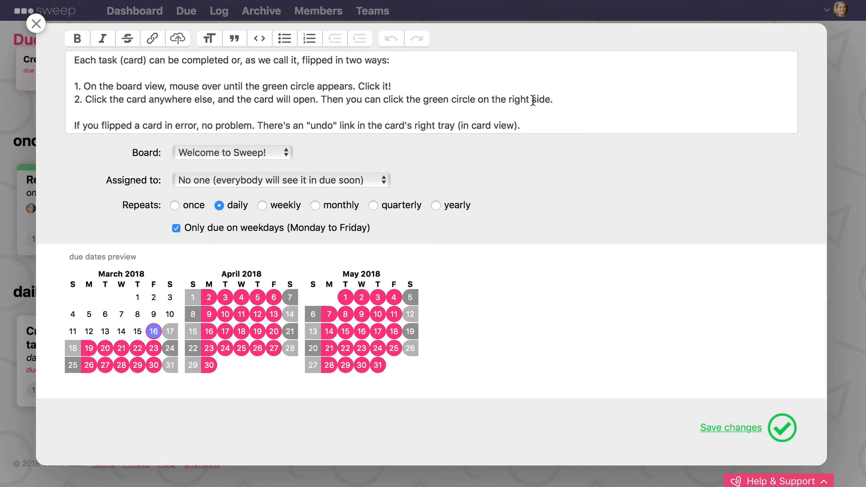
{"action": "scroll", "coordinate": [537, 95], "scroll_direction": "up", "scroll_amount": 3}
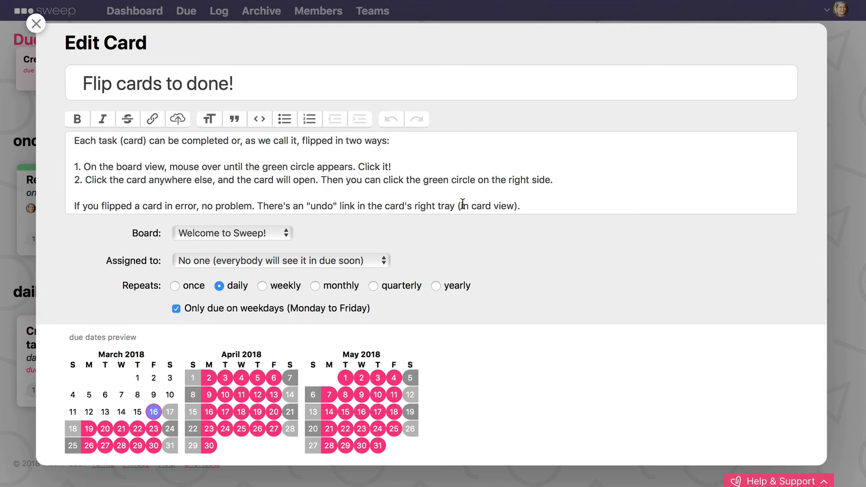
{"action": "scroll", "coordinate": [461, 188], "scroll_direction": "down", "scroll_amount": 3}
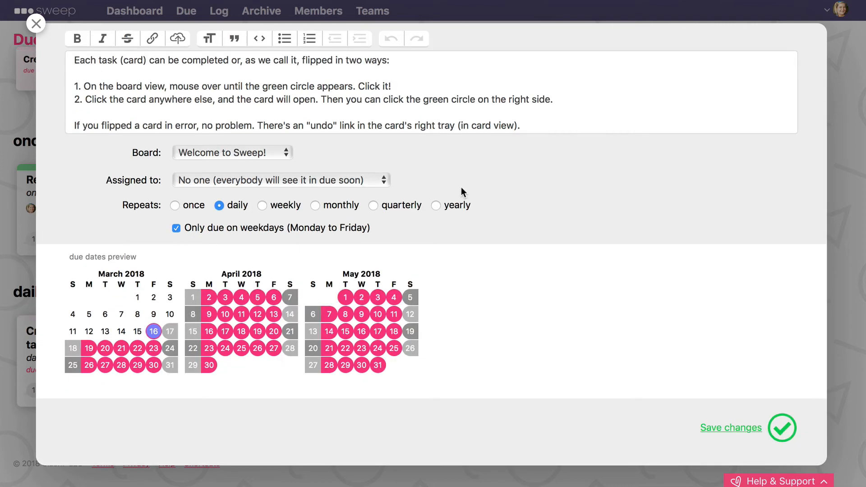
Step: Check the available boards and assignees for the "Flip cards to done!" card, keeping the current choices
{"action": "left_click", "coordinate": [274, 153]}
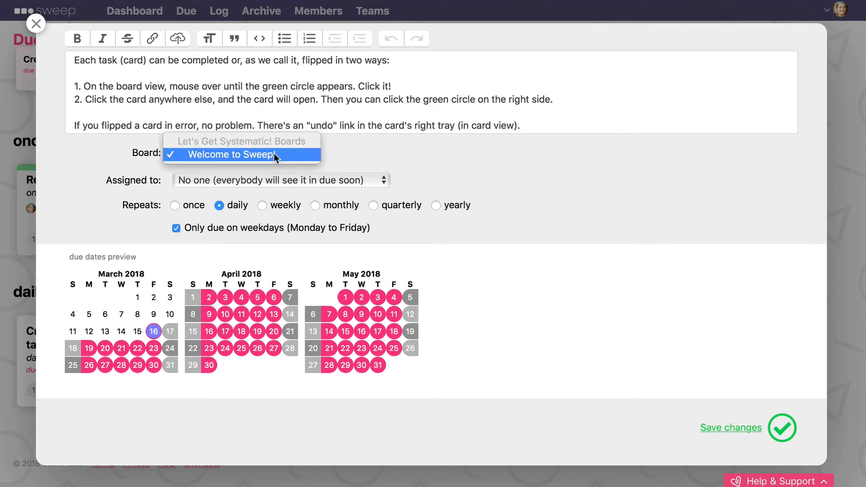
{"action": "left_click", "coordinate": [448, 116]}
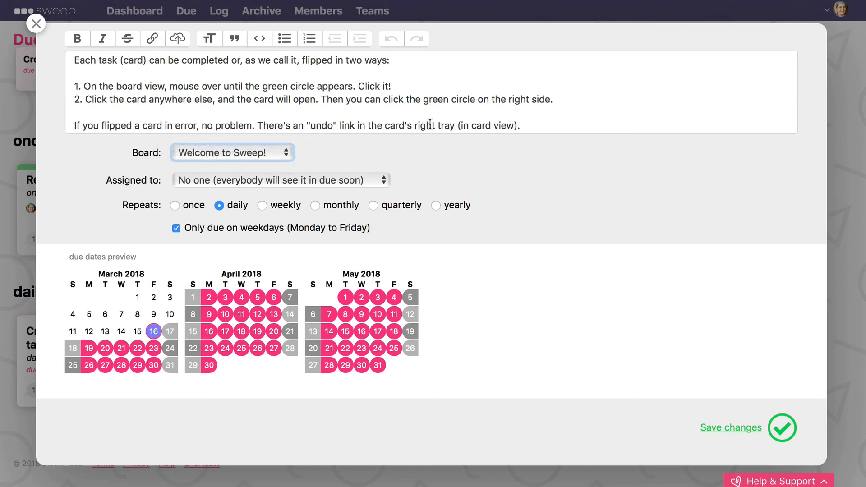
{"action": "left_click", "coordinate": [381, 180]}
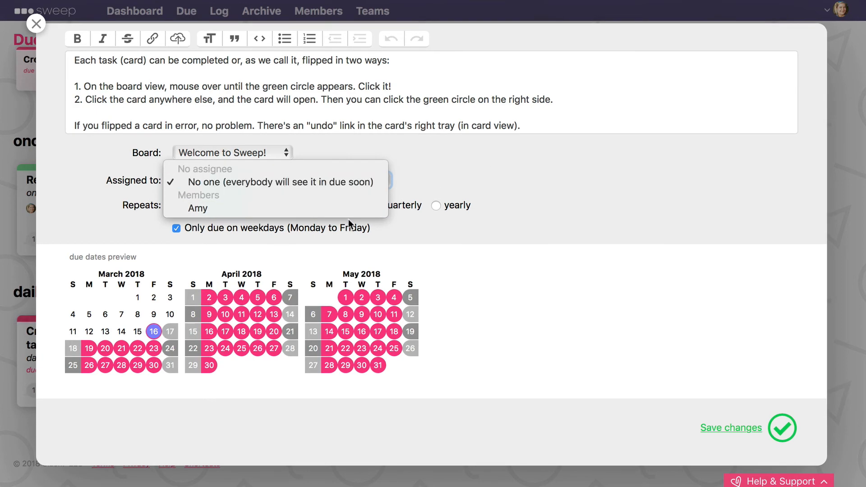
{"action": "left_click", "coordinate": [429, 231]}
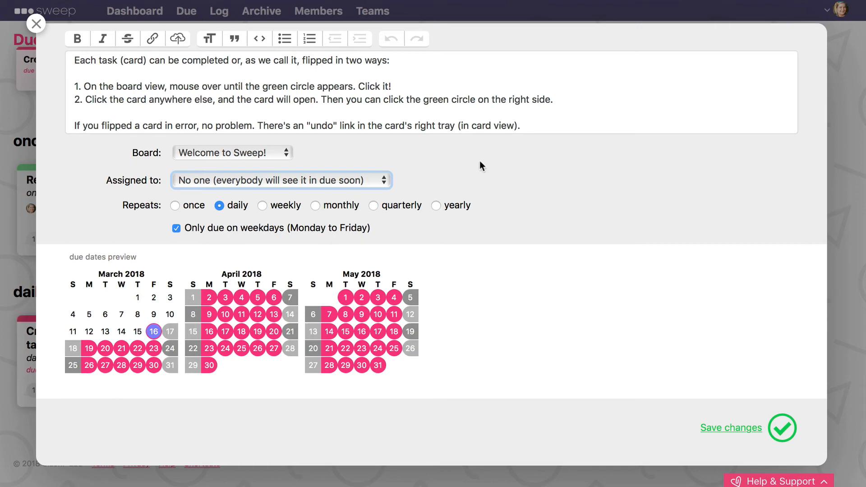
{"action": "left_click_drag", "start_coordinate": [157, 212], "coordinate": [484, 233]}
{"action": "left_click", "coordinate": [484, 233]}
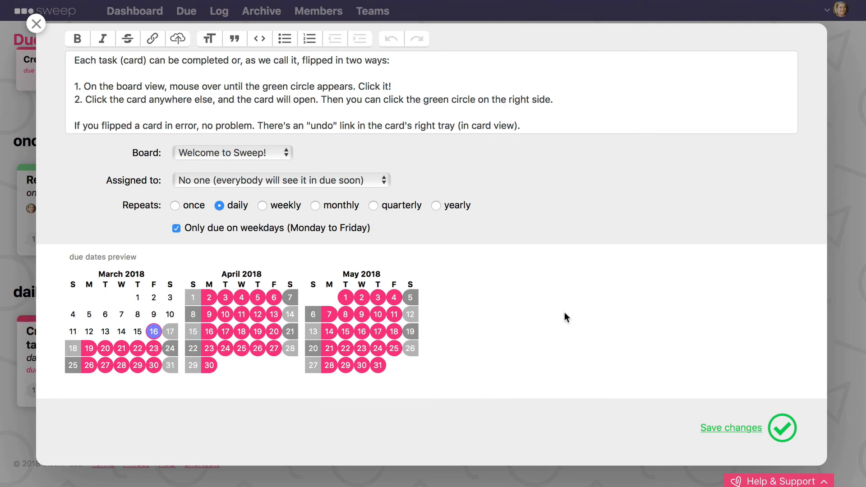
Step: Change the card's repeat to weekly, trying Monday as the due day before settling on Friday
{"action": "left_click", "coordinate": [278, 207]}
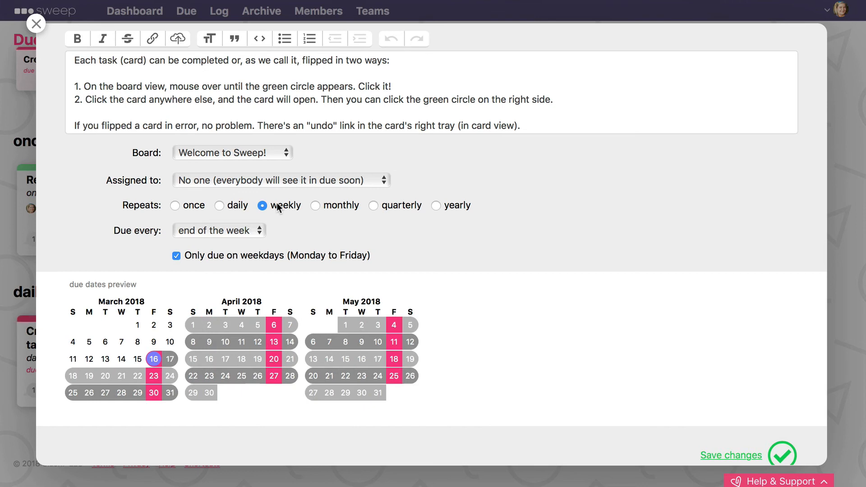
{"action": "left_click", "coordinate": [259, 231]}
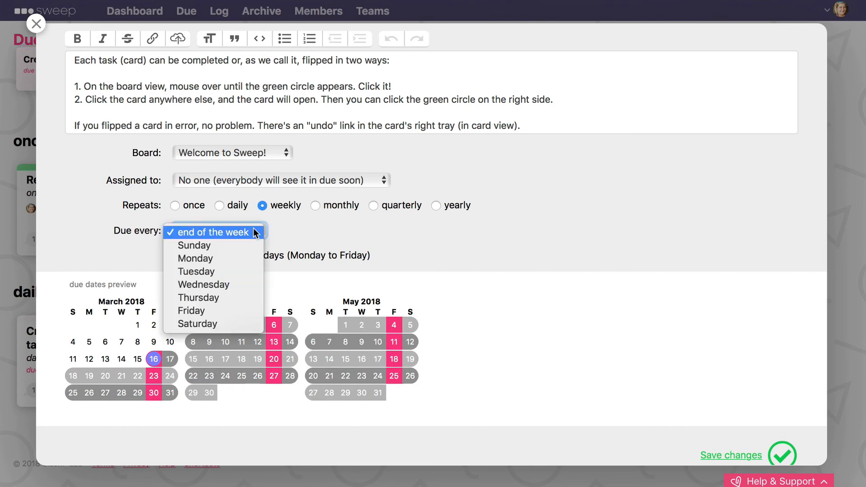
{"action": "left_click", "coordinate": [243, 256]}
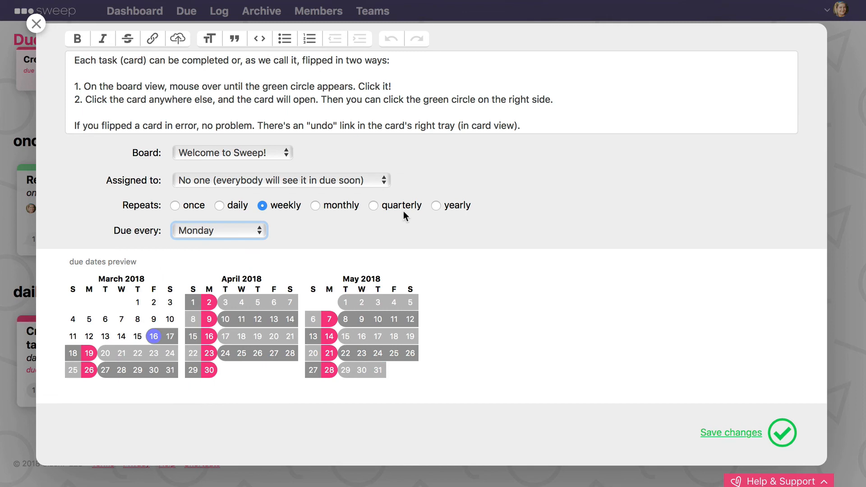
{"action": "scroll", "coordinate": [365, 227], "scroll_direction": "down", "scroll_amount": 1}
{"action": "left_click", "coordinate": [239, 225]}
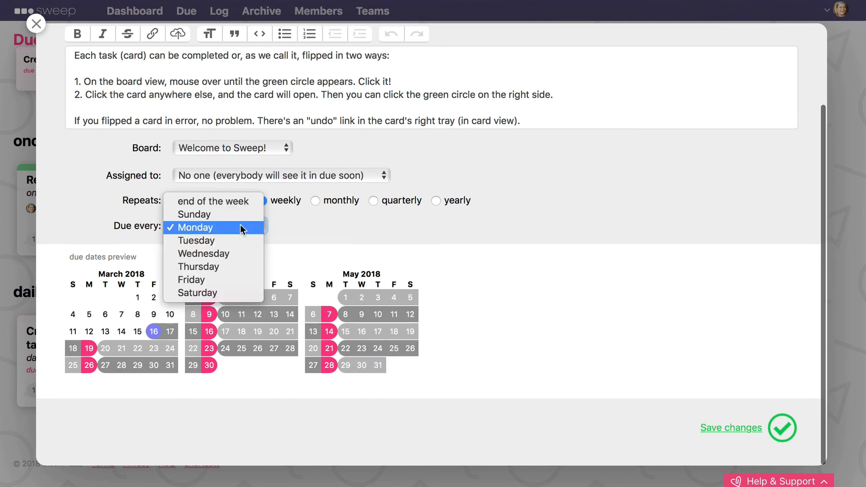
{"action": "left_click", "coordinate": [244, 281]}
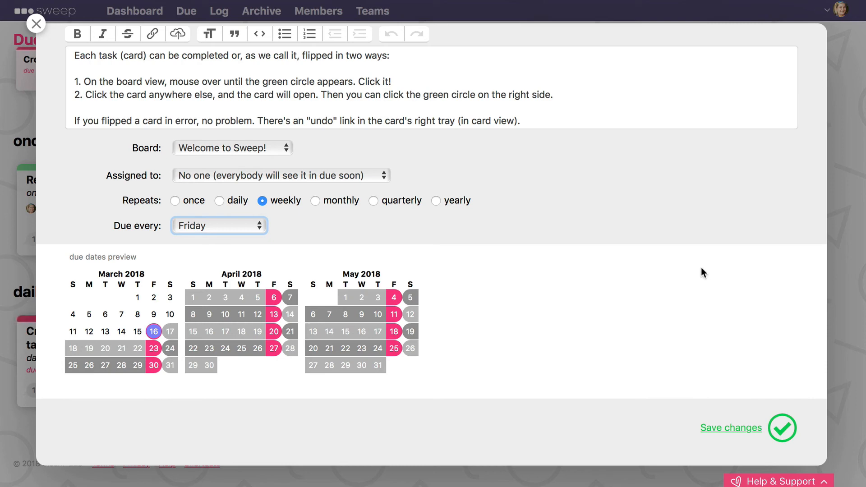
Step: Try the monthly repeat for the card and look through its due-day options
{"action": "left_click", "coordinate": [351, 201]}
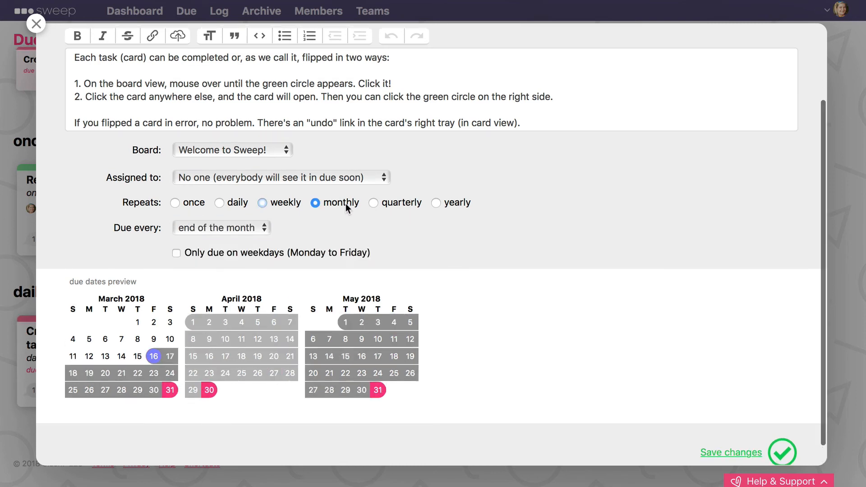
{"action": "left_click", "coordinate": [267, 227]}
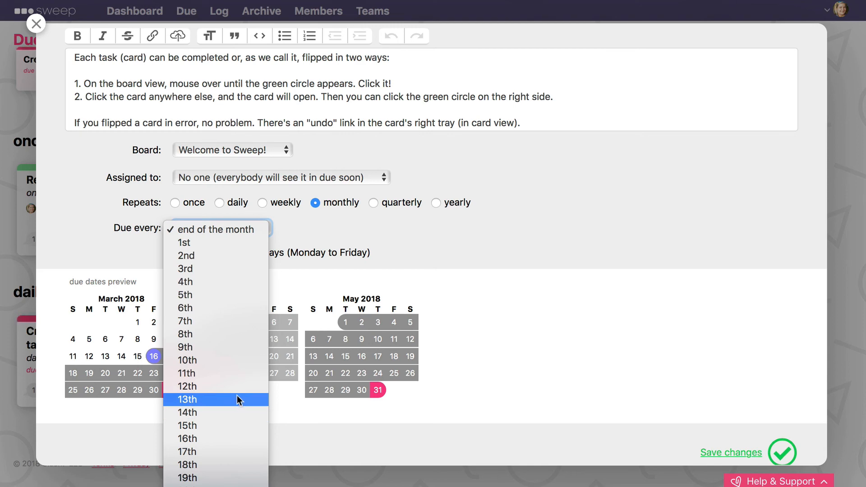
{"action": "left_click", "coordinate": [301, 215]}
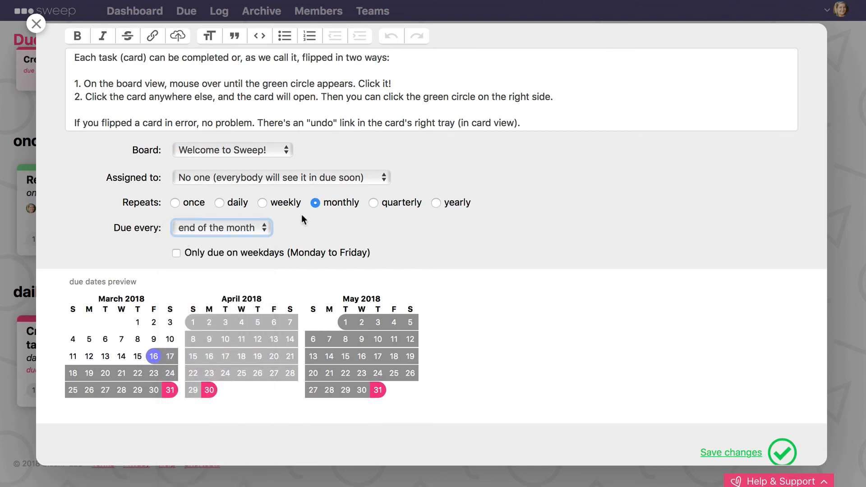
Step: Return the card to a weekly repeat due every Friday and save the changes
{"action": "left_click", "coordinate": [293, 202]}
{"action": "left_click", "coordinate": [222, 227]}
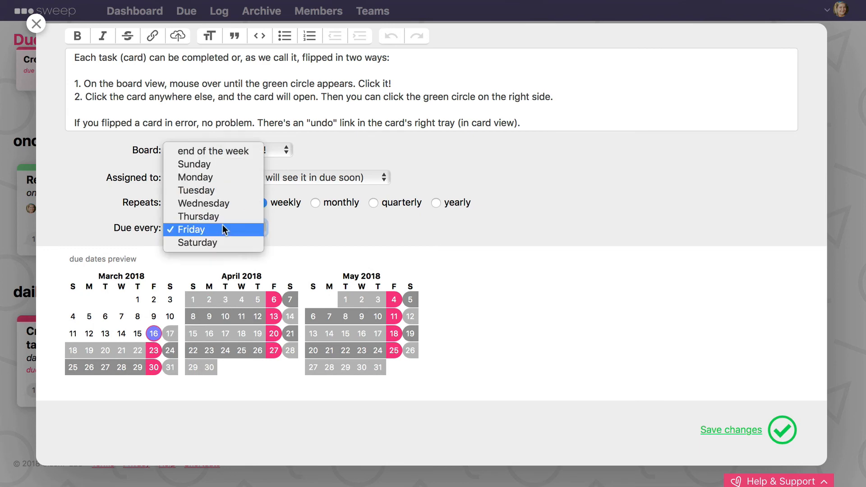
{"action": "left_click", "coordinate": [309, 228]}
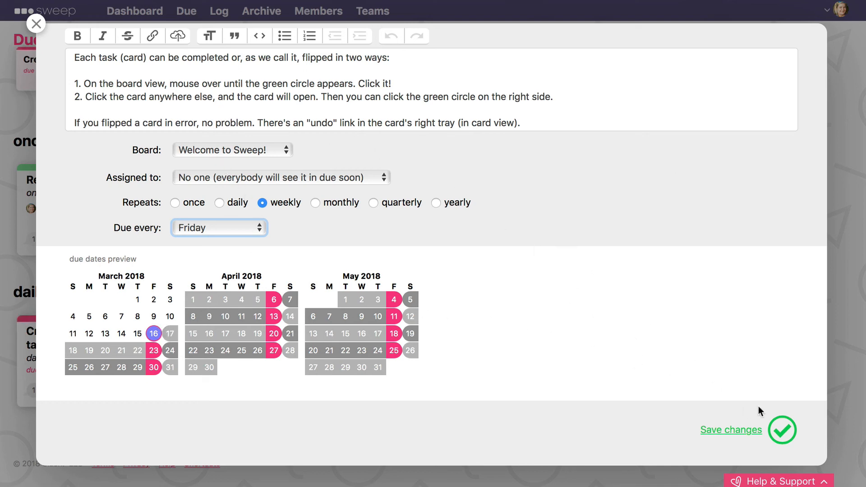
{"action": "left_click", "coordinate": [777, 433]}
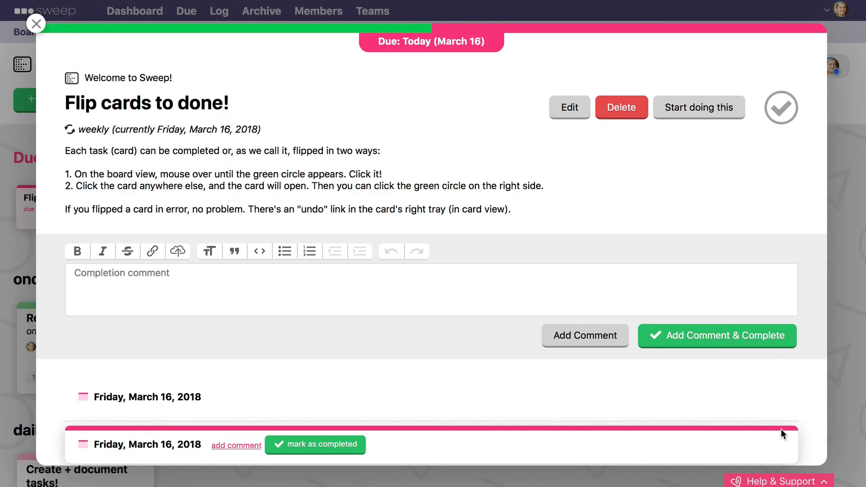
Step: Review the saved card's dated entries, close it, and find it in the board's weekly section
{"action": "scroll", "coordinate": [146, 340], "scroll_direction": "down", "scroll_amount": 2}
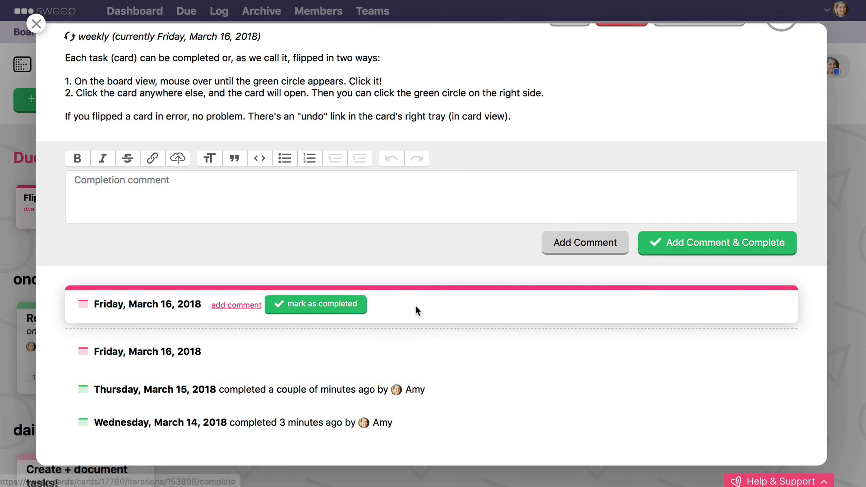
{"action": "scroll", "coordinate": [437, 262], "scroll_direction": "up", "scroll_amount": 3}
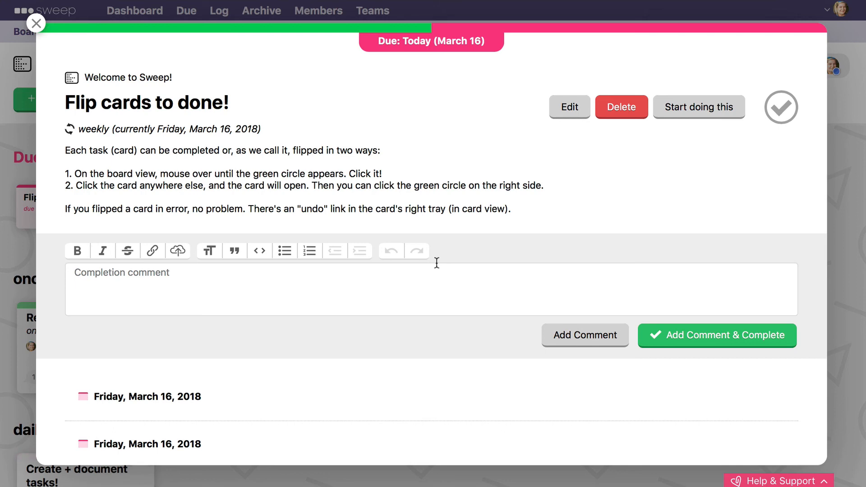
{"action": "left_click", "coordinate": [41, 27]}
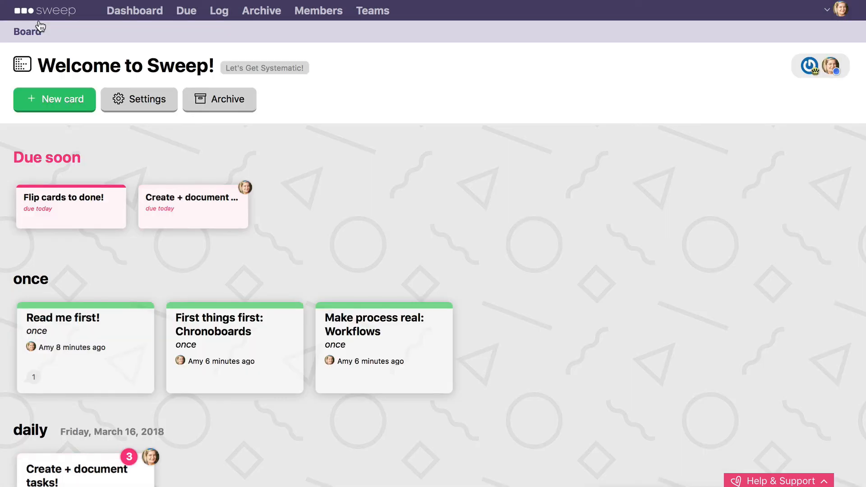
{"action": "scroll", "coordinate": [488, 189], "scroll_direction": "down", "scroll_amount": 5}
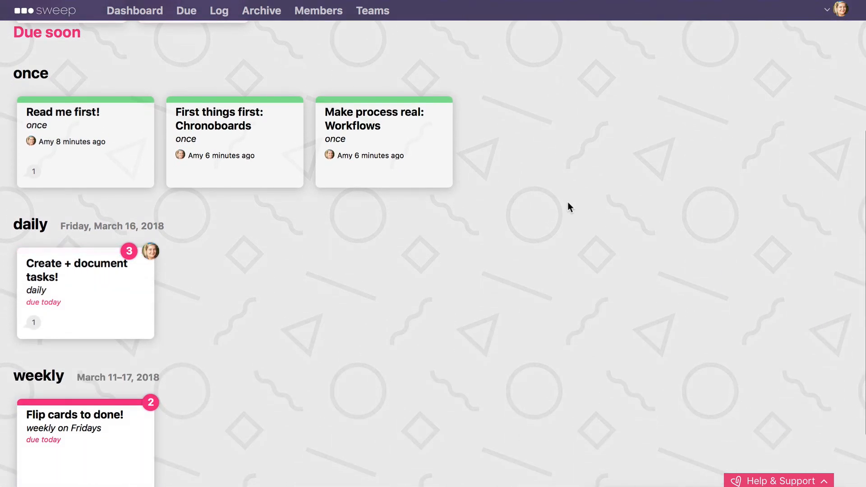
{"action": "scroll", "coordinate": [567, 207], "scroll_direction": "down", "scroll_amount": 2}
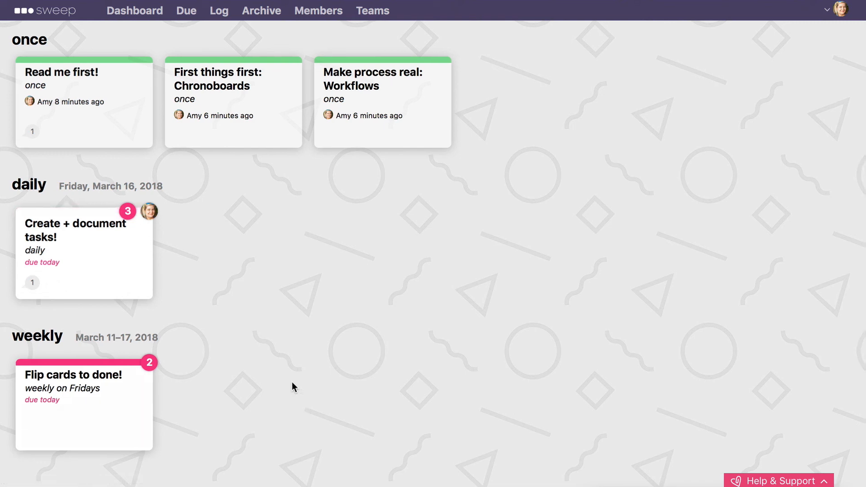
Step: Mark the daily "Create + document tasks!" card as completed from the board and go to the Dashboard
{"action": "mouse_move", "coordinate": [128, 261]}
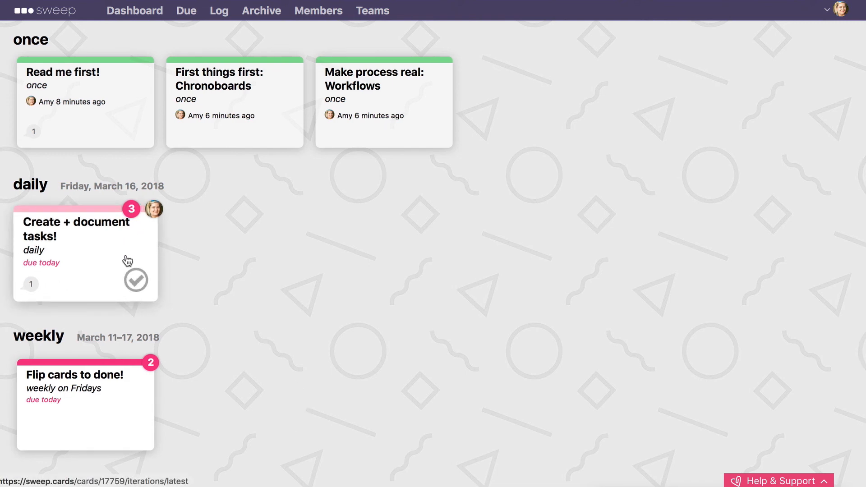
{"action": "left_click", "coordinate": [137, 280]}
{"action": "left_click", "coordinate": [75, 12]}
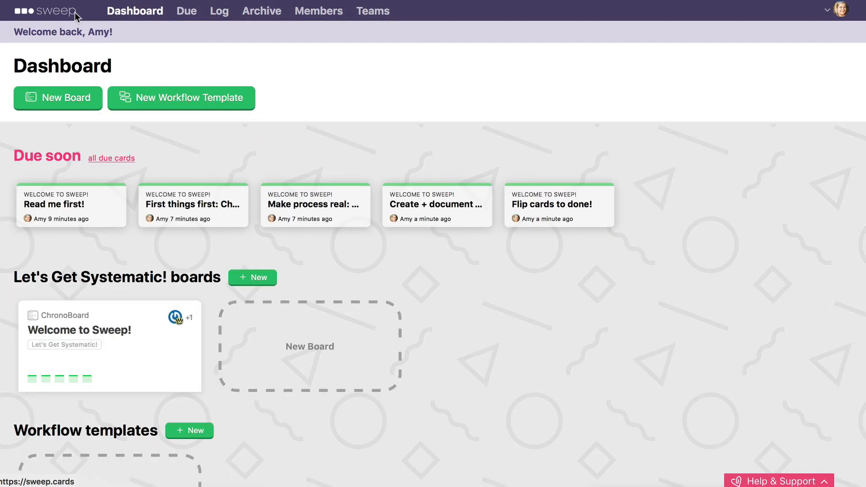
Step: Open the Log of all done cards and inspect the completion details of the late "Flip cards to done!" entries
{"action": "left_click", "coordinate": [220, 13]}
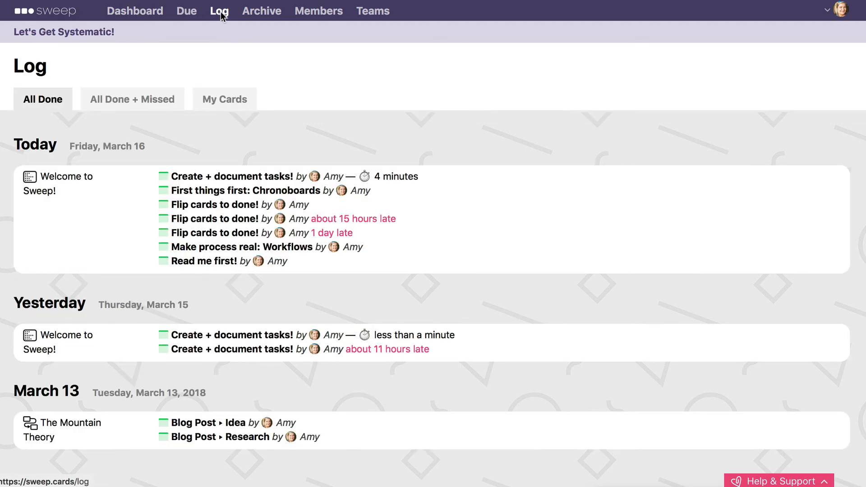
{"action": "scroll", "coordinate": [329, 116], "scroll_direction": "down", "scroll_amount": 2}
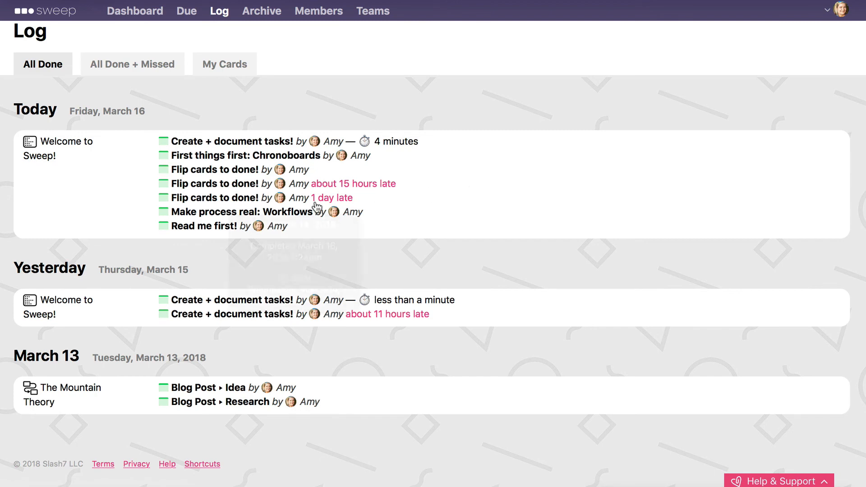
{"action": "mouse_move", "coordinate": [341, 188]}
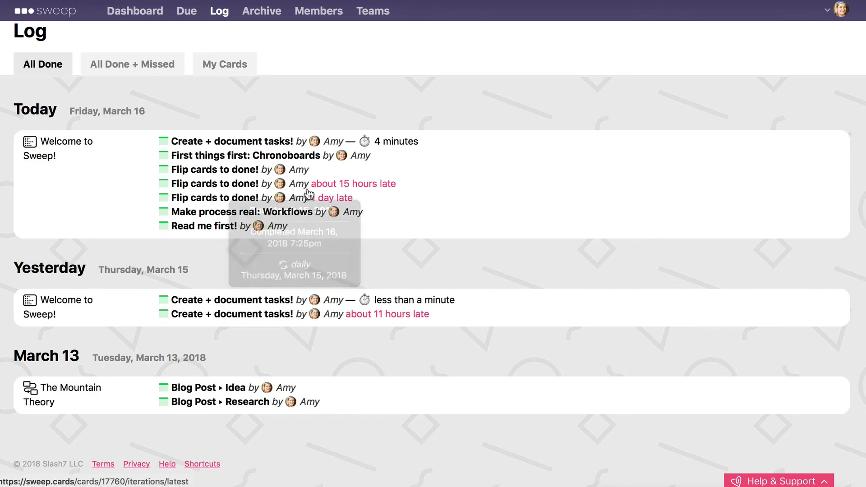
{"action": "mouse_move", "coordinate": [351, 206]}
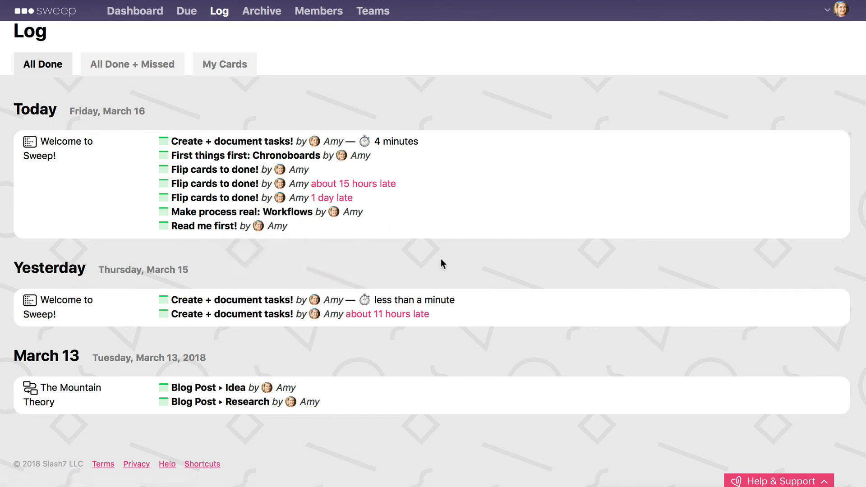